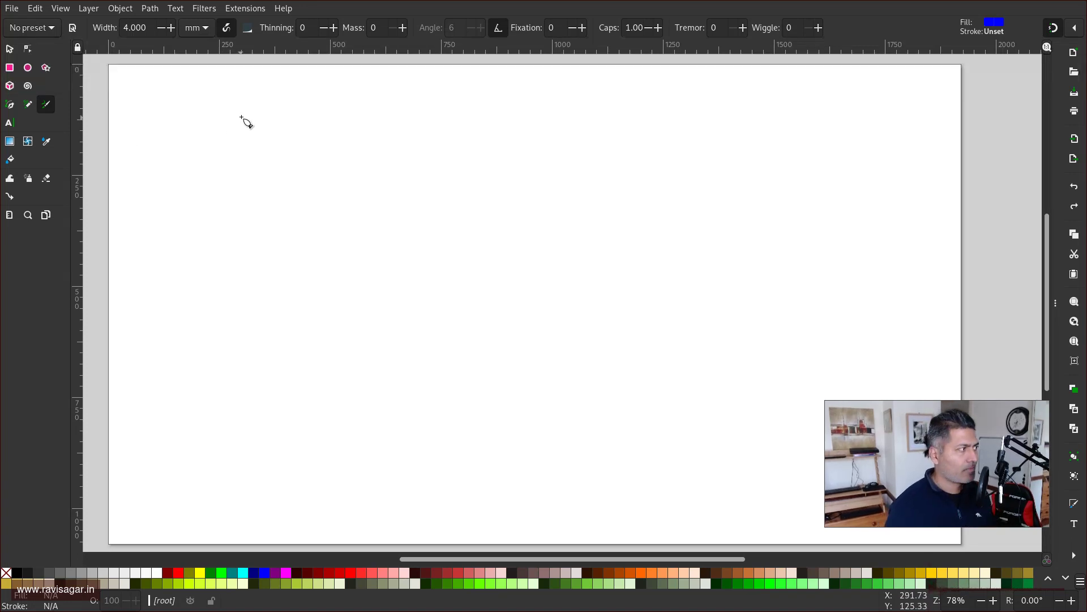
# Handwrite the blue name 'Ravi', underline it, and draw a box to its right.
pyautogui.moveTo(238, 120)
pyautogui.mouseDown()
pyautogui.moveTo(219, 180)
pyautogui.moveTo(226, 155)
pyautogui.moveTo(372, 169)
pyautogui.mouseUp()
pyautogui.moveTo(242, 223); pyautogui.dragTo(369, 193)
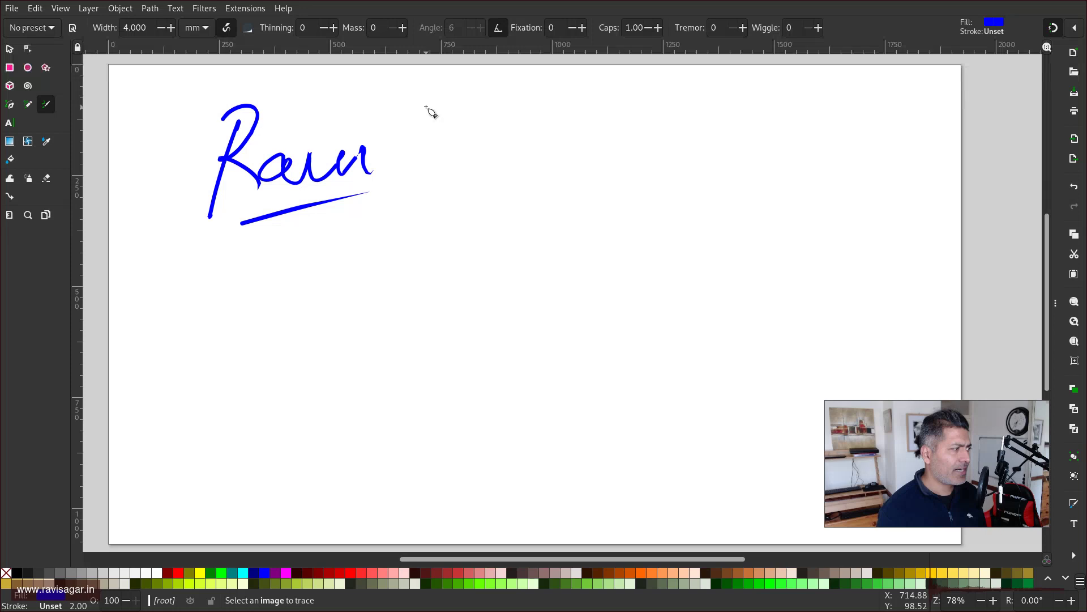
pyautogui.moveTo(493, 112)
pyautogui.mouseDown()
pyautogui.moveTo(495, 167)
pyautogui.moveTo(572, 104)
pyautogui.mouseUp()
pyautogui.moveTo(564, 106)
pyautogui.mouseDown()
pyautogui.moveTo(565, 163)
pyautogui.moveTo(480, 172)
pyautogui.moveTo(403, 237)
pyautogui.moveTo(440, 231)
pyautogui.mouseUp()
# Draw three arrows fanning out below the box and a stick figure with legs.
pyautogui.moveTo(531, 187)
pyautogui.mouseDown()
pyautogui.moveTo(520, 218)
pyautogui.moveTo(543, 219)
pyautogui.mouseUp()
pyautogui.moveTo(574, 173)
pyautogui.mouseDown()
pyautogui.moveTo(643, 198)
pyautogui.moveTo(623, 222)
pyautogui.mouseUp()
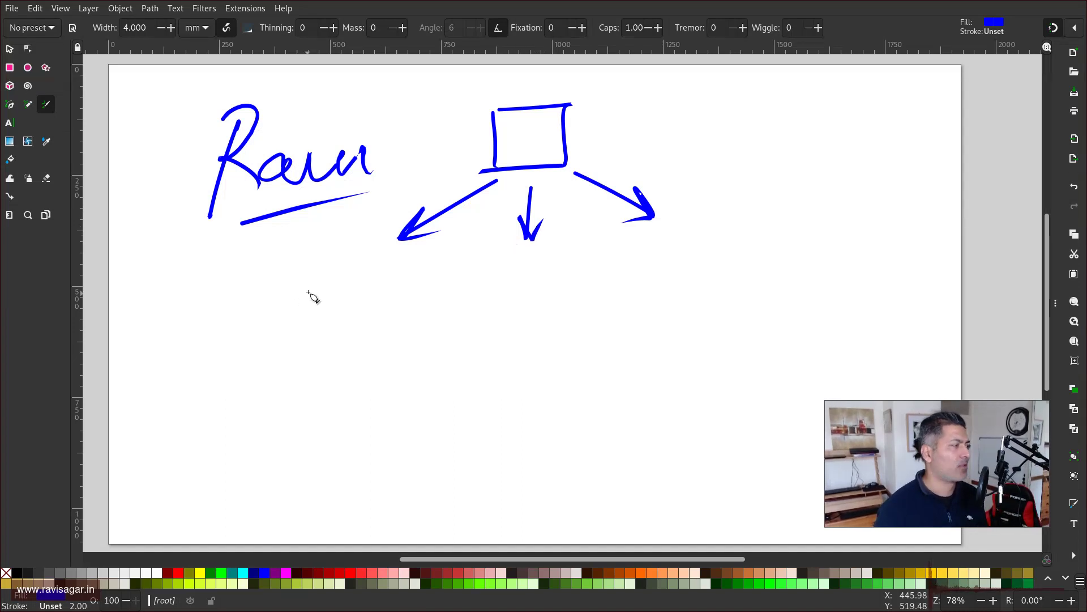
pyautogui.moveTo(377, 263)
pyautogui.mouseDown()
pyautogui.moveTo(379, 287)
pyautogui.moveTo(354, 306)
pyautogui.moveTo(361, 291)
pyautogui.moveTo(387, 296)
pyautogui.moveTo(332, 325)
pyautogui.mouseUp()
pyautogui.moveTo(353, 306)
pyautogui.mouseDown()
pyautogui.moveTo(374, 330)
pyautogui.moveTo(480, 300)
pyautogui.moveTo(489, 311)
pyautogui.mouseUp()
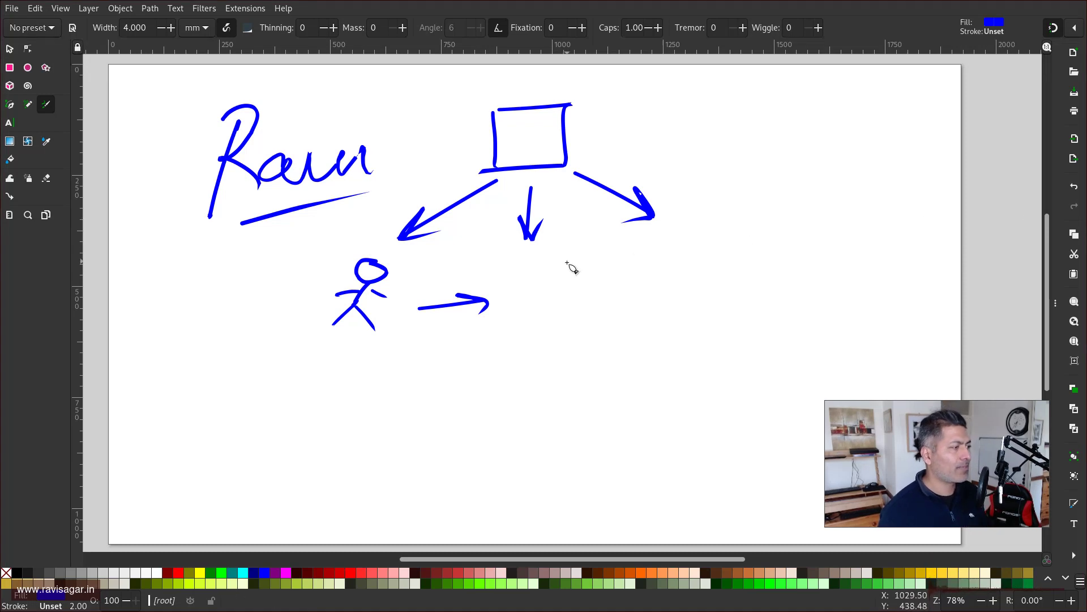
# Draw a blue cylinder to the right of the stick figure's arrow.
pyautogui.moveTo(543, 274)
pyautogui.mouseDown()
pyautogui.moveTo(606, 272)
pyautogui.moveTo(531, 284)
pyautogui.moveTo(576, 337)
pyautogui.moveTo(600, 325)
pyautogui.mouseUp()
pyautogui.moveTo(542, 342); pyautogui.dragTo(601, 326)
pyautogui.moveTo(609, 267); pyautogui.dragTo(600, 328)
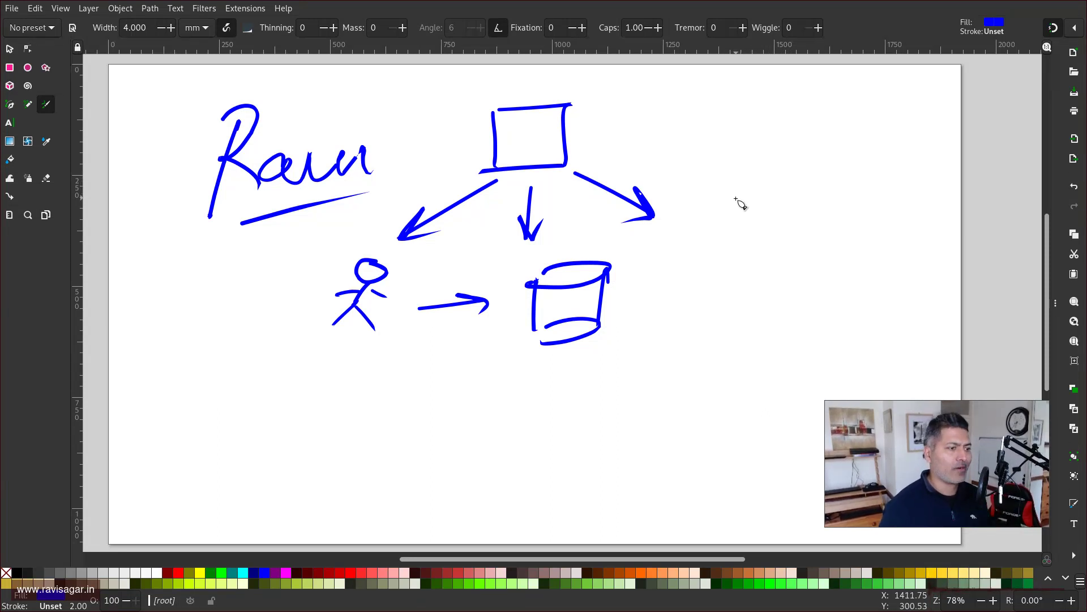
# Write 'NOTES' at the page's upper right and underline it.
pyautogui.moveTo(742, 146)
pyautogui.mouseDown()
pyautogui.moveTo(725, 192)
pyautogui.moveTo(783, 144)
pyautogui.moveTo(816, 173)
pyautogui.moveTo(878, 159)
pyautogui.mouseUp()
pyautogui.moveTo(845, 163)
pyautogui.mouseDown()
pyautogui.moveTo(838, 194)
pyautogui.moveTo(899, 188)
pyautogui.mouseUp()
pyautogui.moveTo(873, 177)
pyautogui.mouseDown()
pyautogui.moveTo(906, 159)
pyautogui.moveTo(894, 192)
pyautogui.mouseUp()
pyautogui.moveTo(731, 225); pyautogui.dragTo(1005, 199)
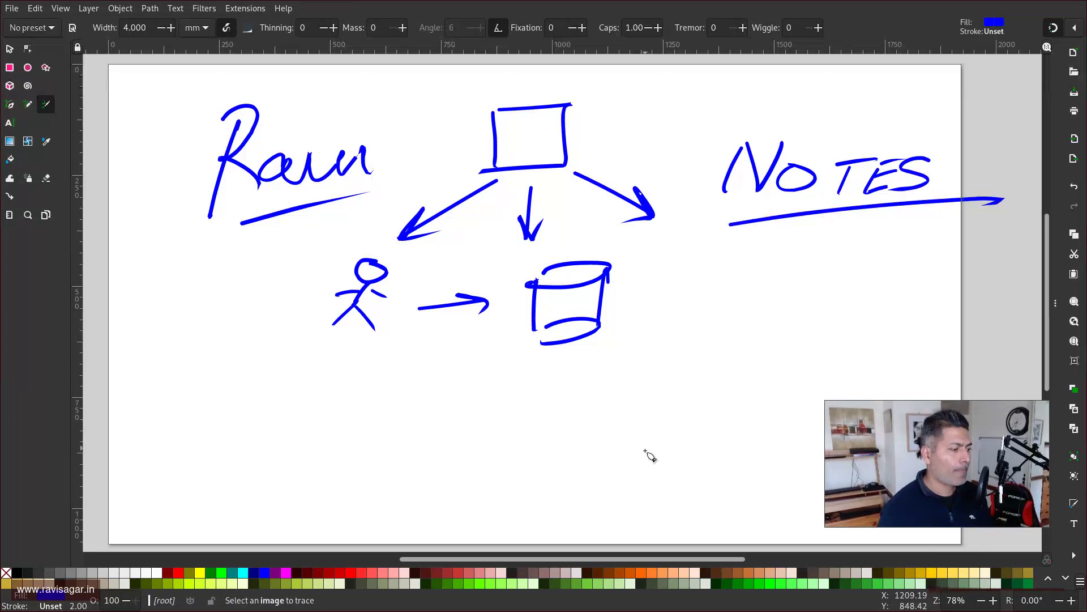
# Turn the NOTES underline red, add a red line above NOTES, and open Document Properties.
pyautogui.click(357, 575)
pyautogui.moveTo(723, 126); pyautogui.dragTo(923, 117)
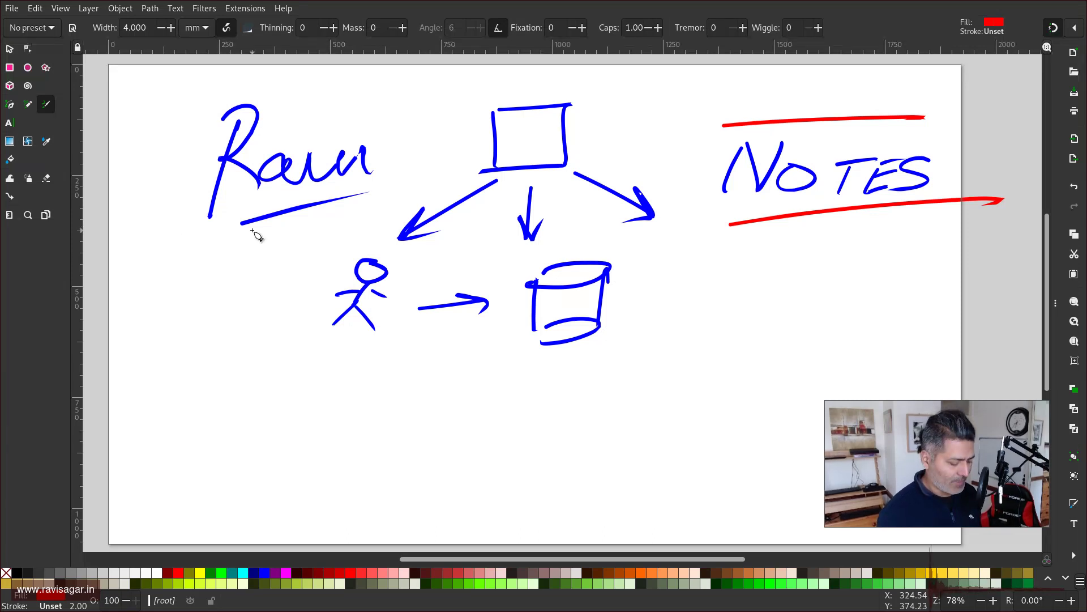
pyautogui.hotkey('ctrl', 'shift', 'd')
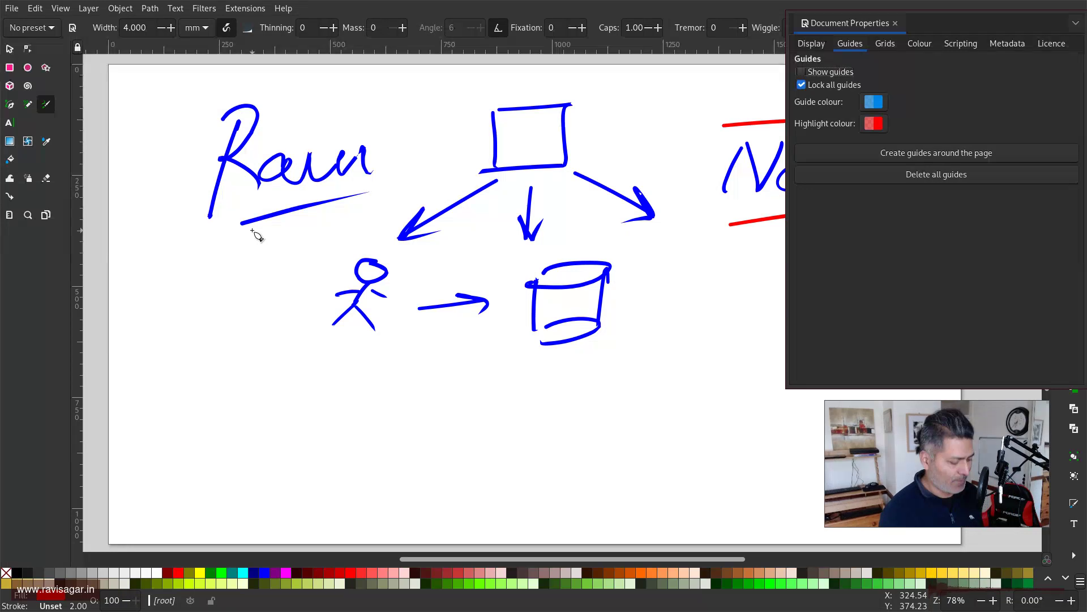
# Close the Fill and Stroke and Document Properties panels and hide the dock with F12.
pyautogui.hotkey('ctrl', 'shift', 'f')
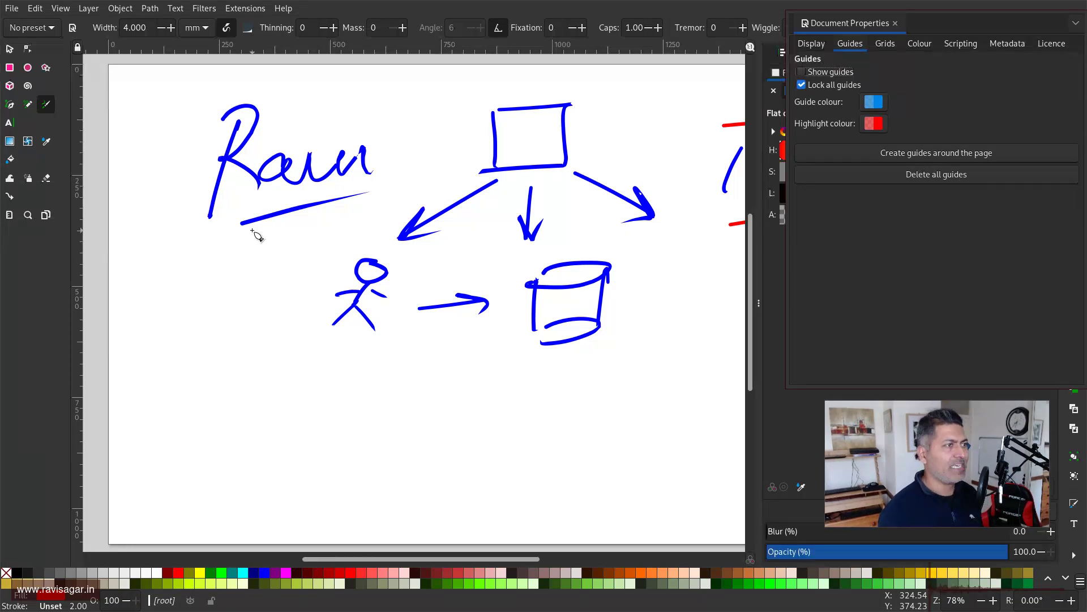
pyautogui.click(896, 23)
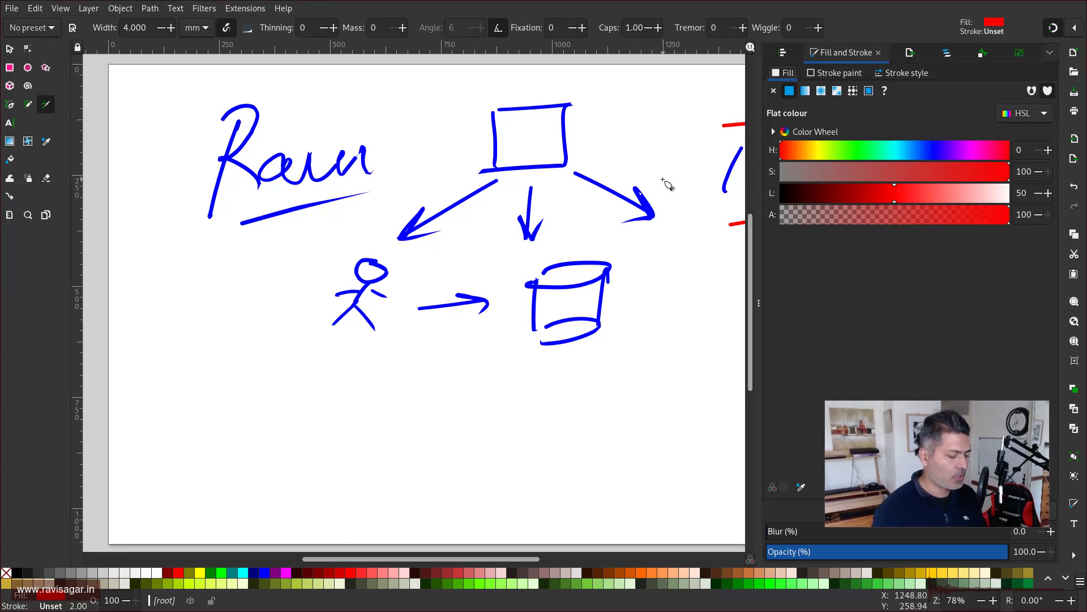
pyautogui.press('F12')
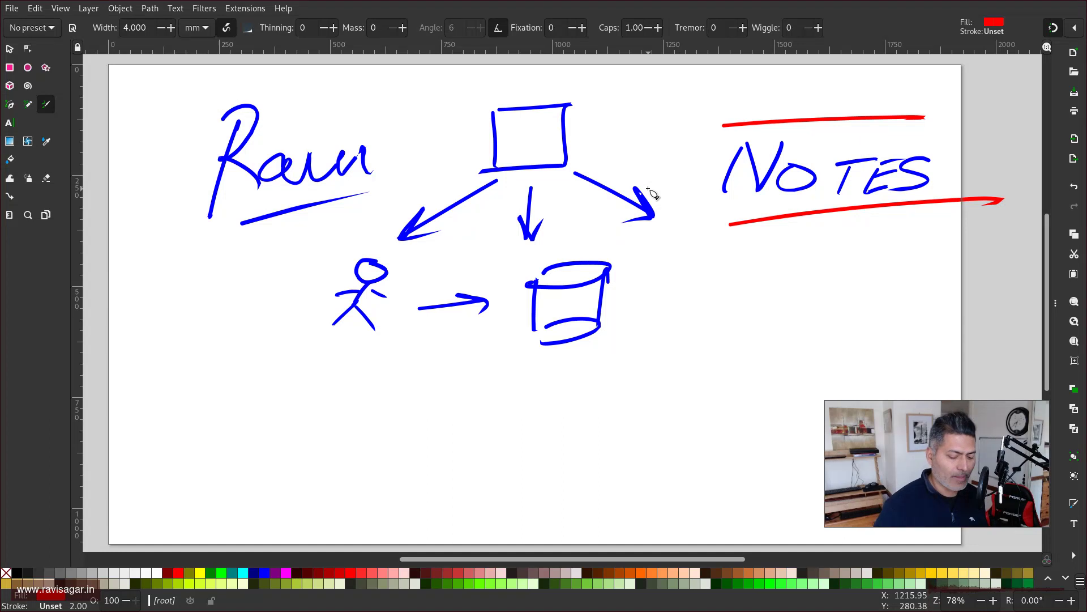
# Toggle the dock with F12, then toggle the desktop status bar with Super+B until it shows.
pyautogui.press('F12')
pyautogui.press('F12')
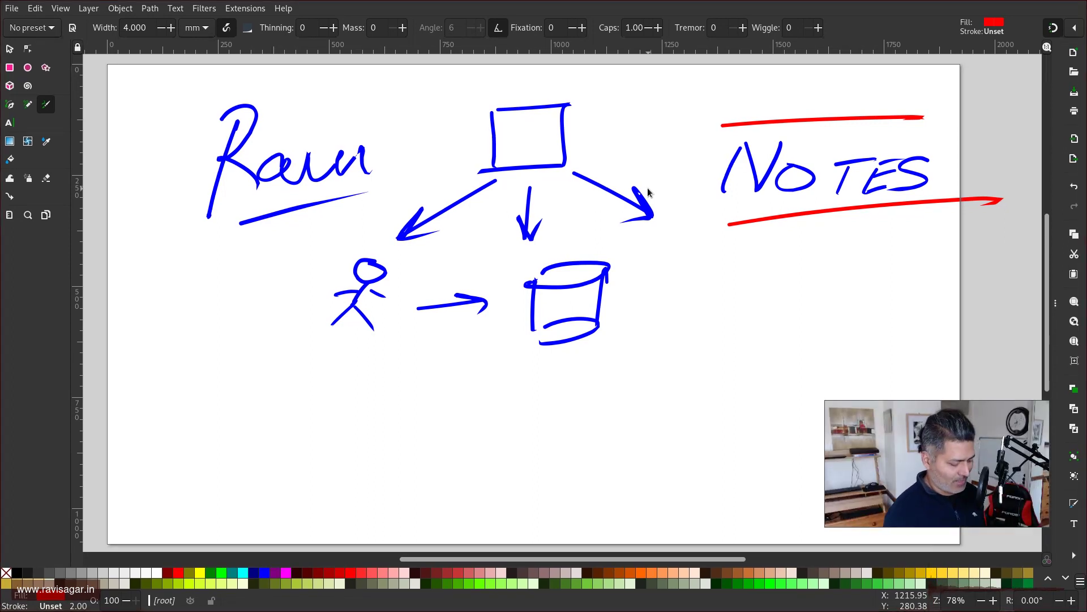
pyautogui.press('super+b')
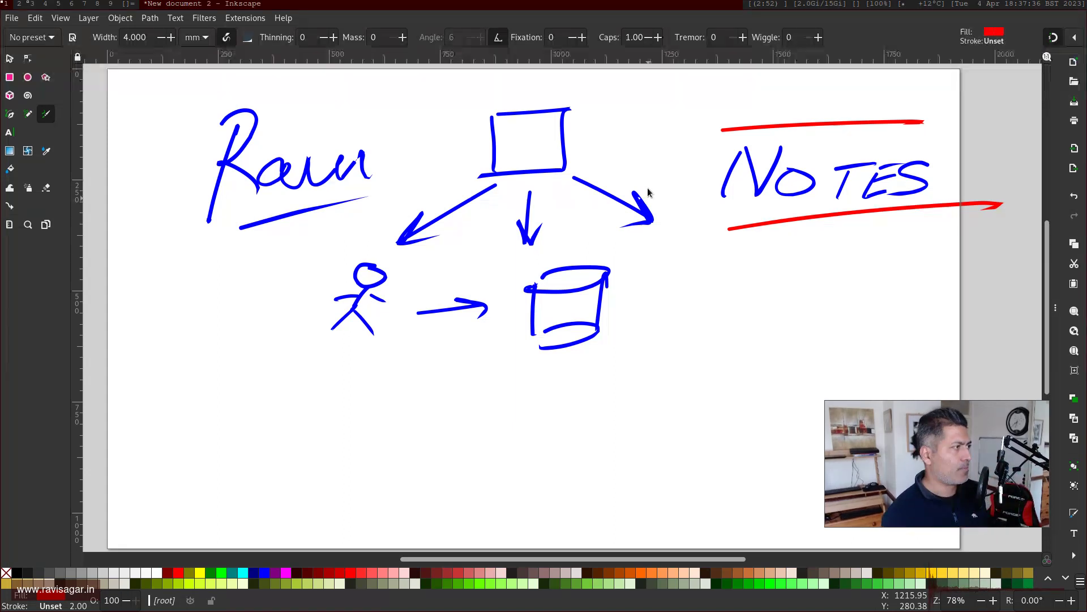
pyautogui.press('super+b')
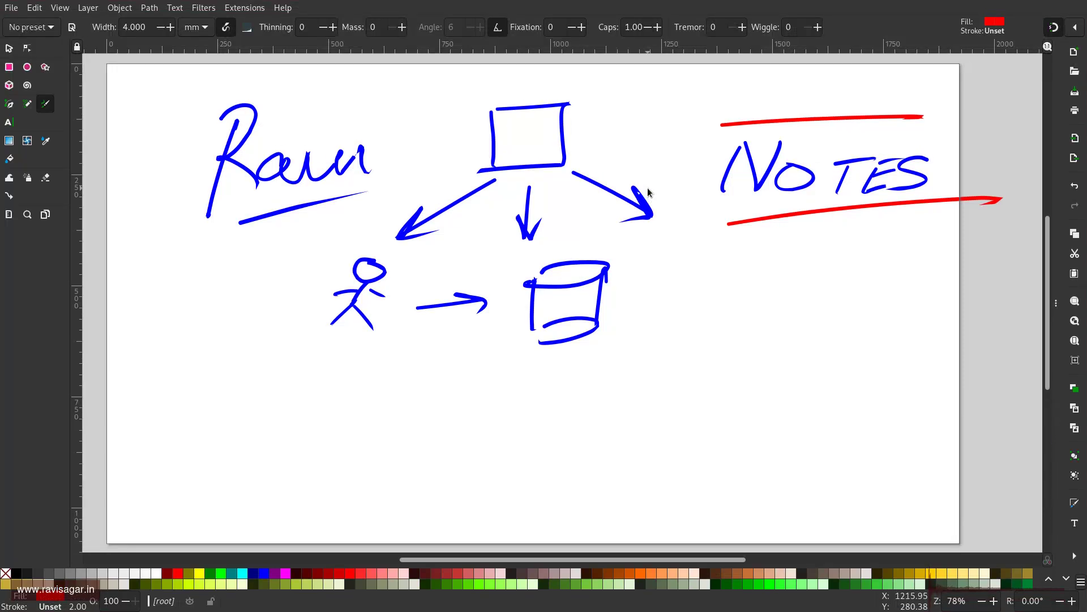
pyautogui.press('super+b')
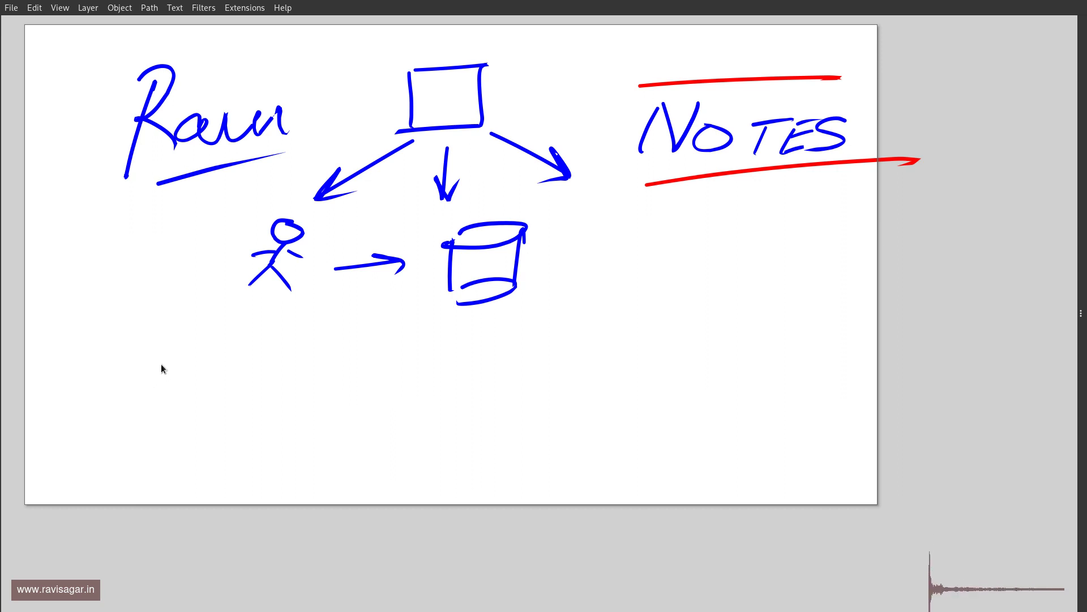
# Write red 'RAVI' below the stick figure and underline it.
pyautogui.moveTo(172, 375)
pyautogui.mouseDown()
pyautogui.moveTo(170, 422)
pyautogui.moveTo(170, 379)
pyautogui.moveTo(216, 410)
pyautogui.moveTo(244, 406)
pyautogui.mouseUp()
pyautogui.moveTo(226, 386)
pyautogui.mouseDown()
pyautogui.moveTo(313, 361)
pyautogui.moveTo(340, 382)
pyautogui.mouseUp()
pyautogui.moveTo(167, 435); pyautogui.dragTo(361, 395)
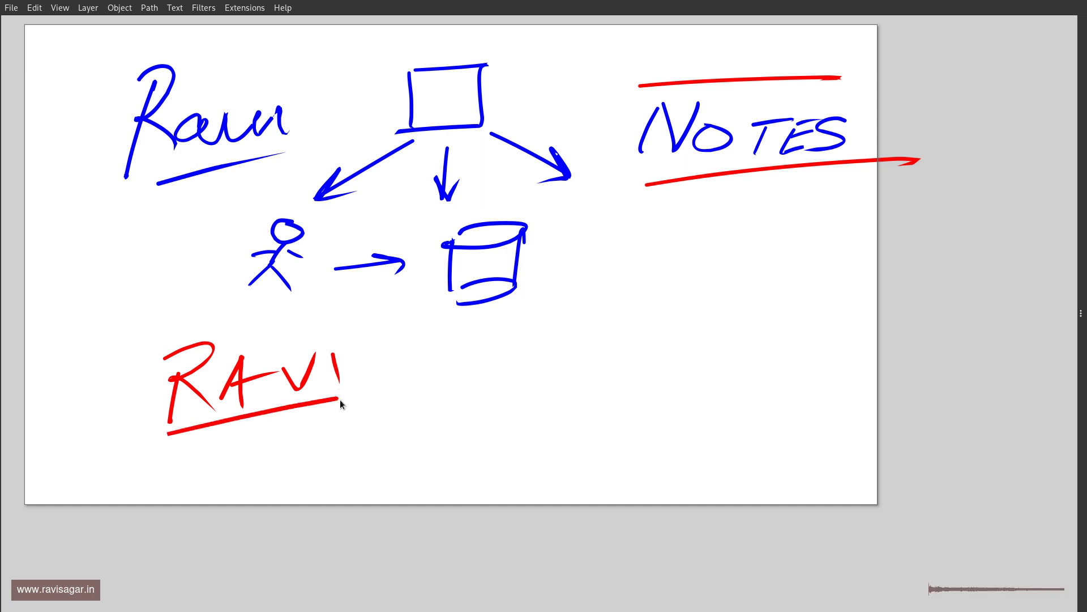
pyautogui.moveTo(475, 351); pyautogui.dragTo(464, 414)
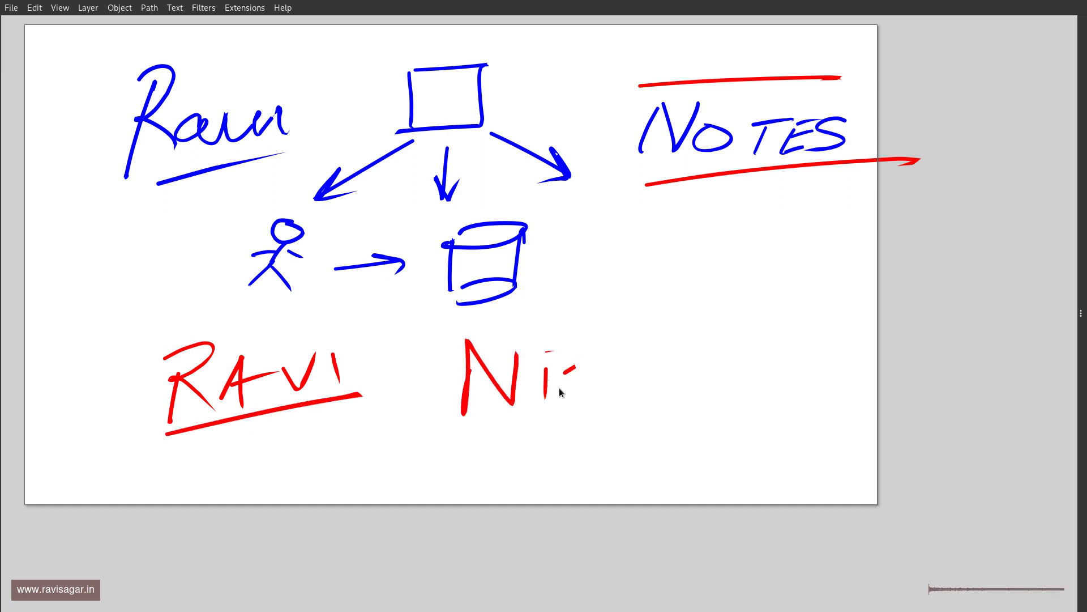
# Write red 'Nice', underline it, and bracket it with lines on the right, top and left.
pyautogui.moveTo(570, 368)
pyautogui.mouseDown()
pyautogui.moveTo(605, 392)
pyautogui.moveTo(649, 386)
pyautogui.moveTo(652, 352)
pyautogui.mouseUp()
pyautogui.moveTo(486, 438); pyautogui.dragTo(741, 402)
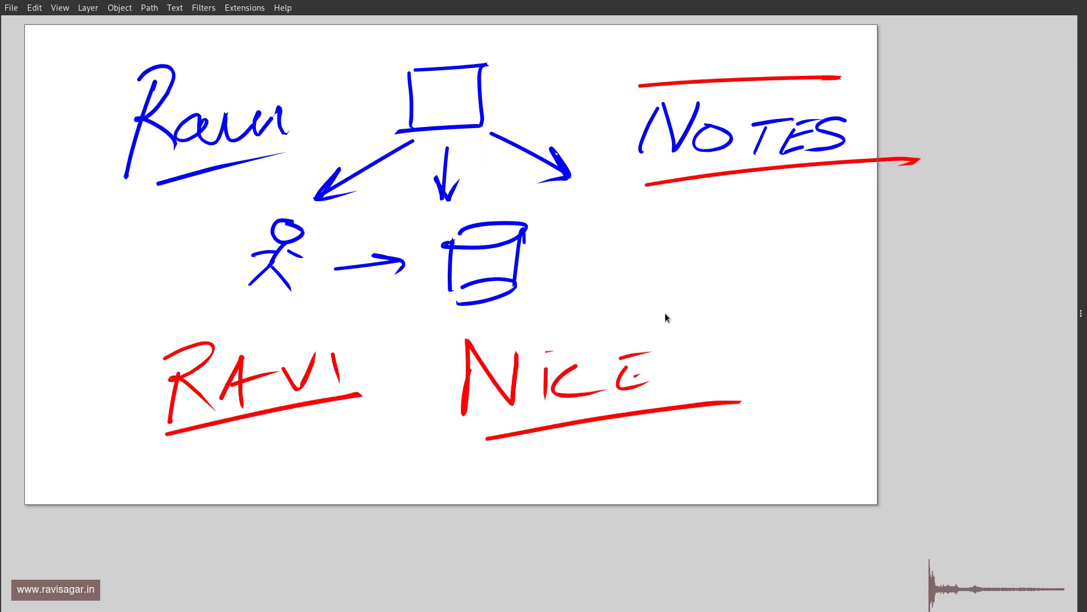
pyautogui.moveTo(664, 317); pyautogui.dragTo(668, 401)
pyautogui.moveTo(450, 324); pyautogui.dragTo(733, 302)
pyautogui.moveTo(419, 330); pyautogui.dragTo(466, 439)
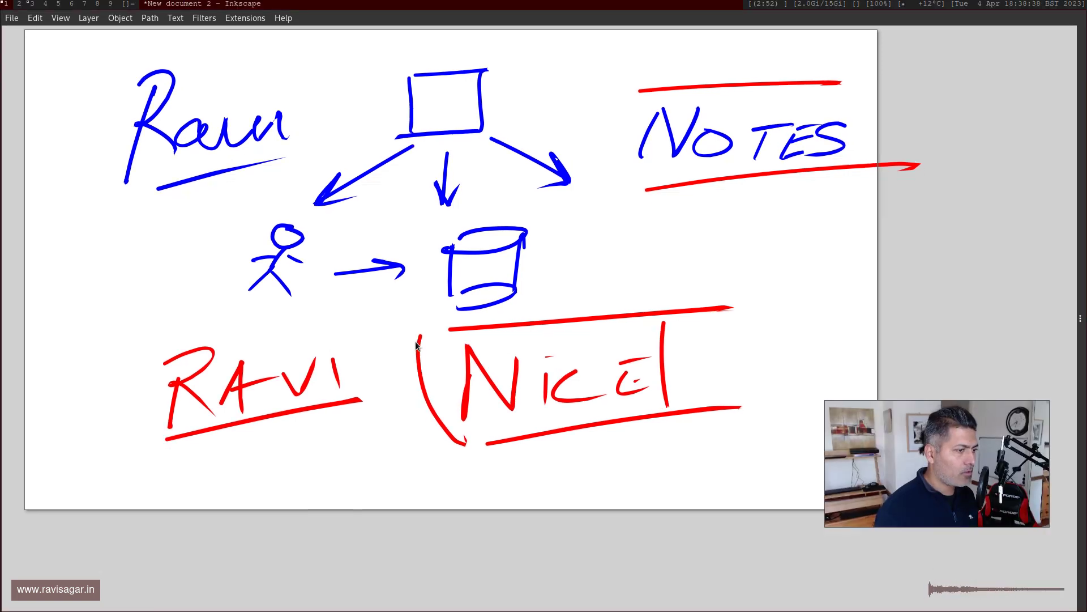
# Shrink the Inkscape window, move it down-right over the SPARXSYS page, and pan the drawing.
pyautogui.moveTo(994, 573); pyautogui.dragTo(787, 464)
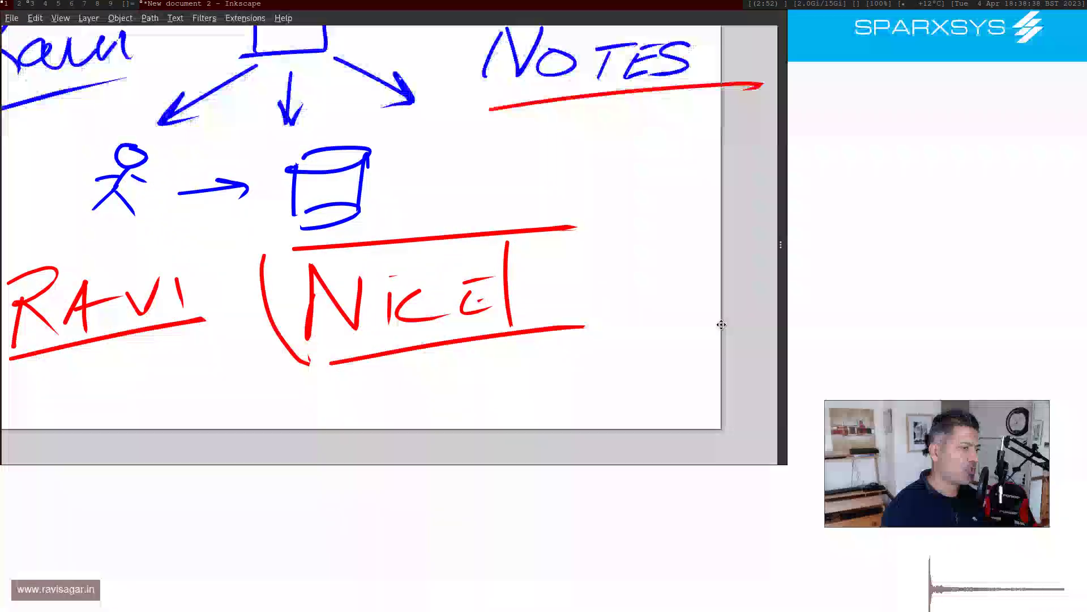
pyautogui.moveTo(719, 323); pyautogui.dragTo(768, 421)
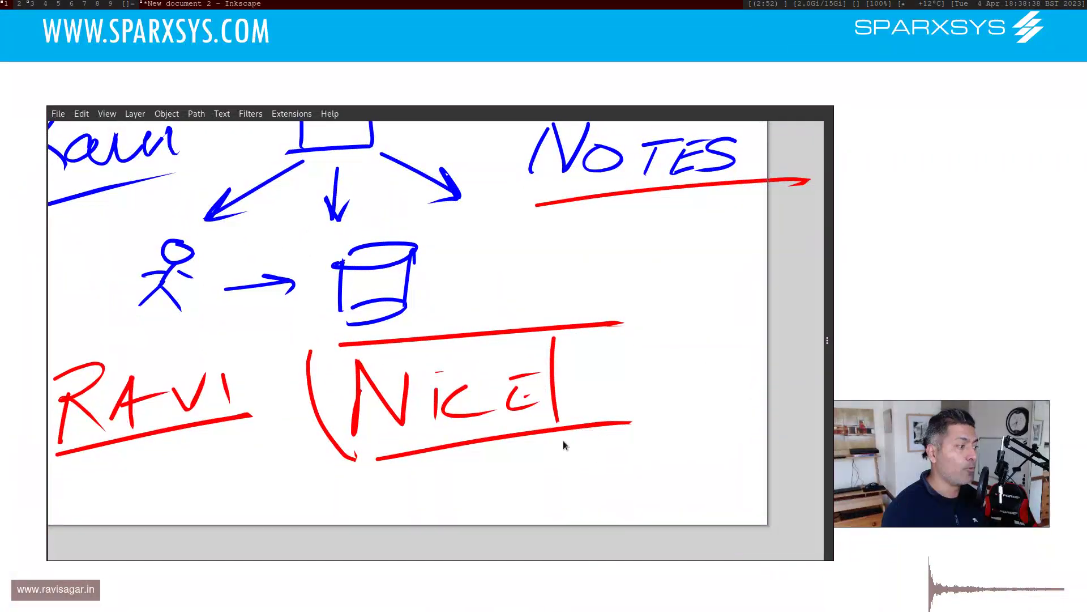
pyautogui.moveTo(323, 250); pyautogui.dragTo(393, 296)
pyautogui.moveTo(945, 508)
pyautogui.moveTo(945, 509); pyautogui.dragTo(937, 314)
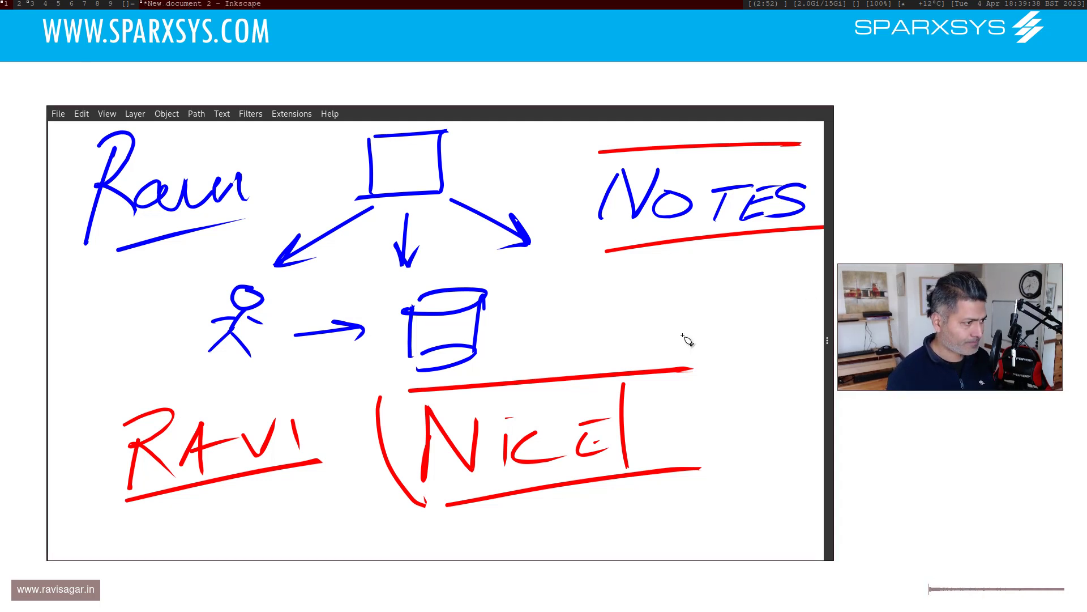
# Resize the Inkscape window back to fill the whole screen.
pyautogui.moveTo(785, 488)
pyautogui.mouseDown()
pyautogui.moveTo(784, 563)
pyautogui.moveTo(813, 583)
pyautogui.moveTo(796, 561)
pyautogui.moveTo(816, 564)
pyautogui.moveTo(821, 583)
pyautogui.mouseUp()
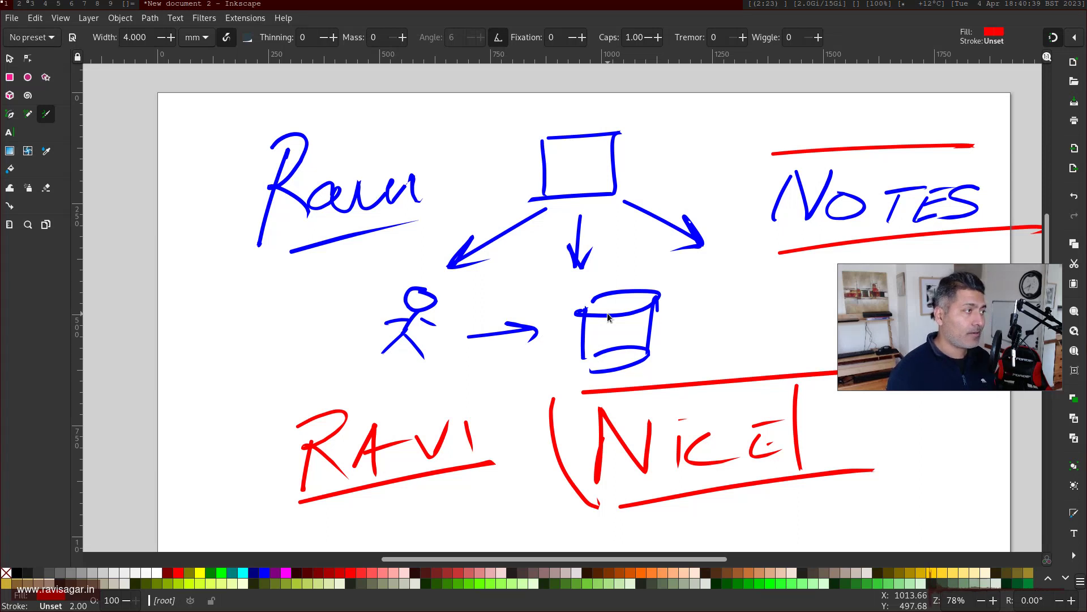
pyautogui.moveTo(995, 333); pyautogui.dragTo(970, 370)
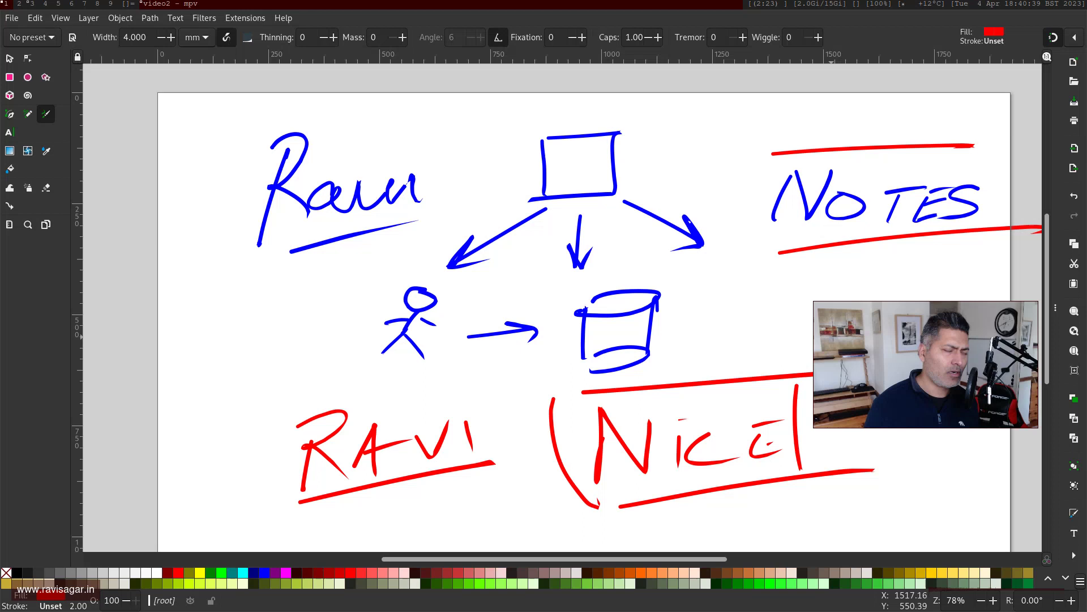